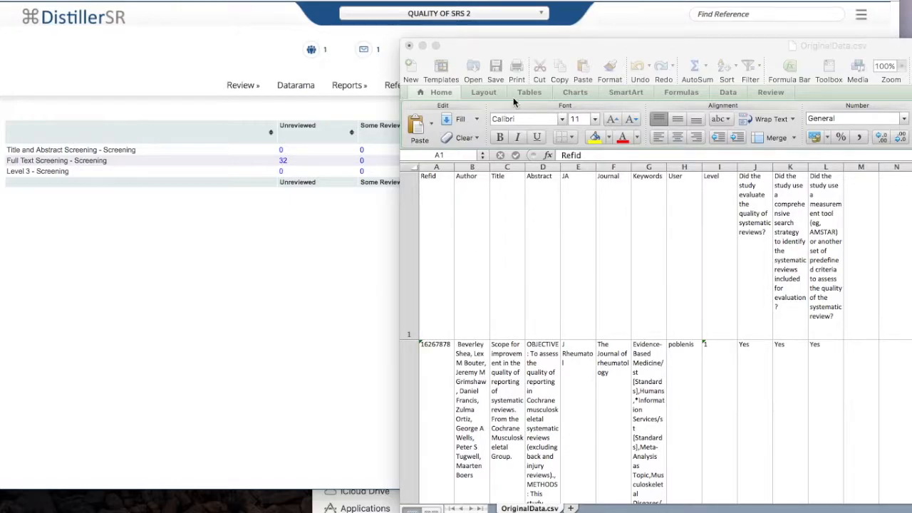
Move the OriginalData.csv spreadsheet window aside, switch to DistillerSR and open the reference upload page
left_click(626, 43)
left_click_drag(628, 43, 417, 32)
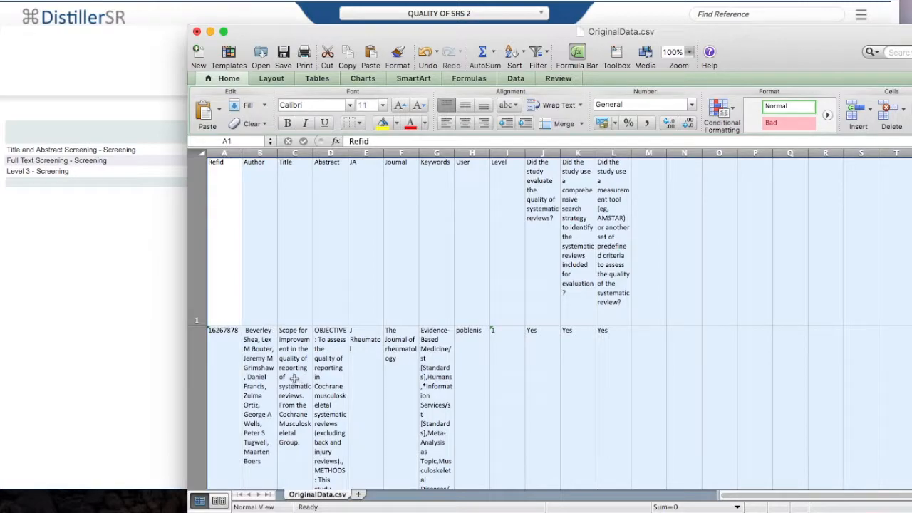
left_click(133, 377)
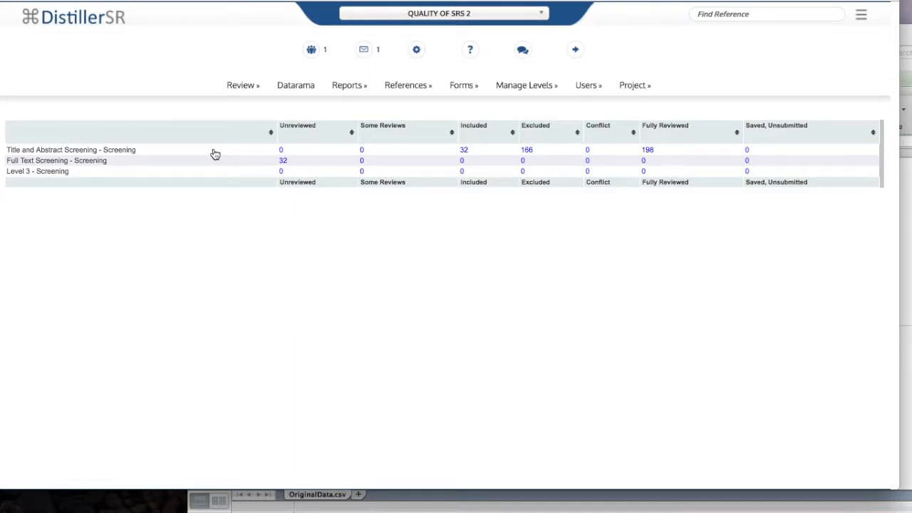
mouse_move(396, 87)
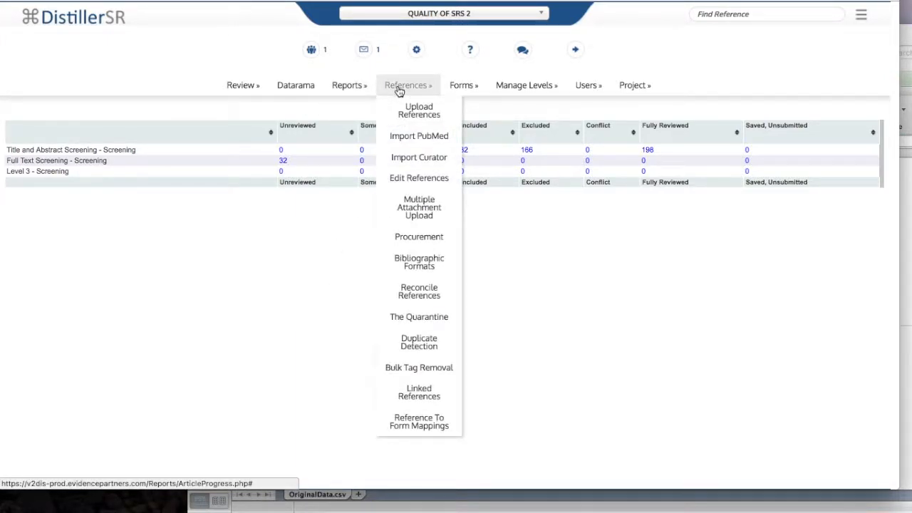
left_click(403, 111)
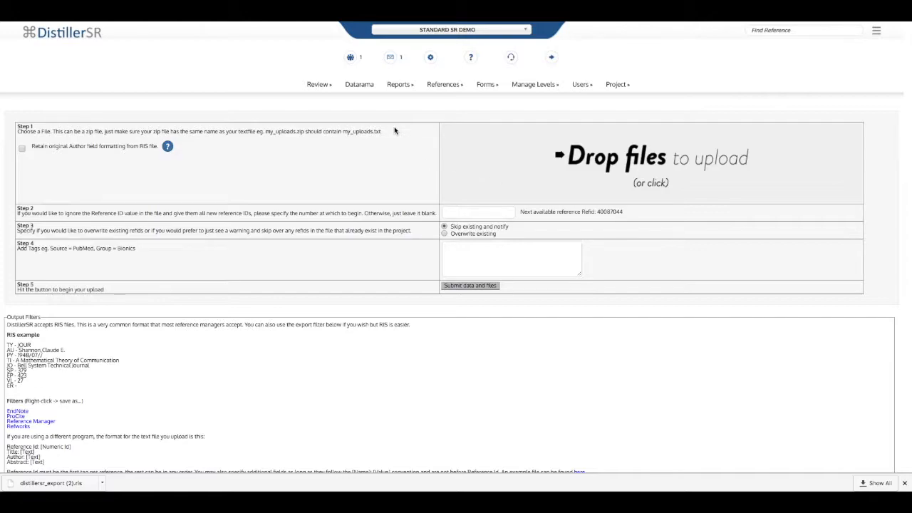
Run a Datarama report that displays data from Abstract Screening, Full Text Screen (Relevance) and Study Allocation
left_click(365, 86)
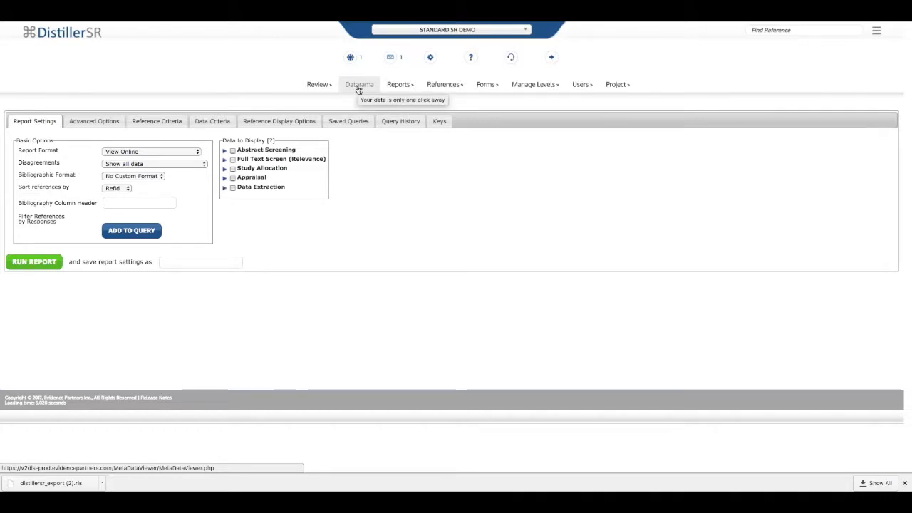
left_click(233, 150)
left_click(233, 159)
left_click(233, 169)
left_click(32, 263)
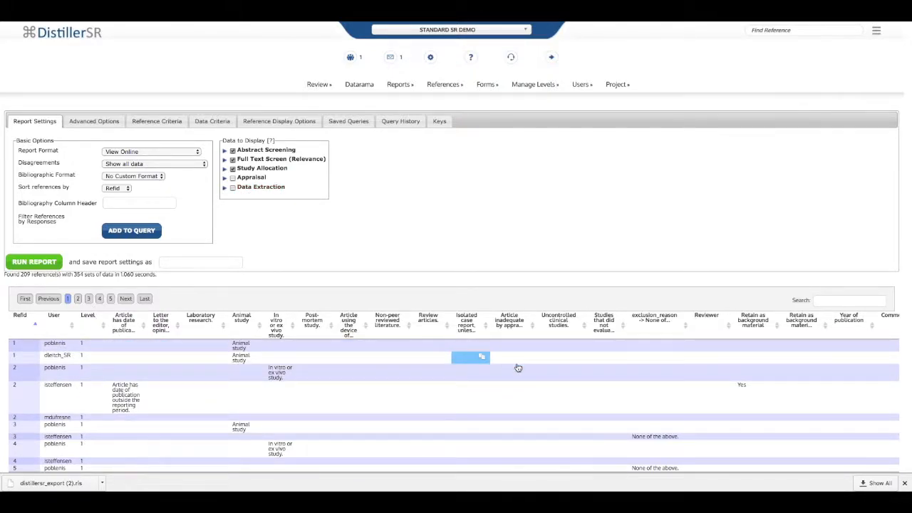
Browse pages 2 and 4 of the report results and return to page 1
scroll(710, 377, "down", 1)
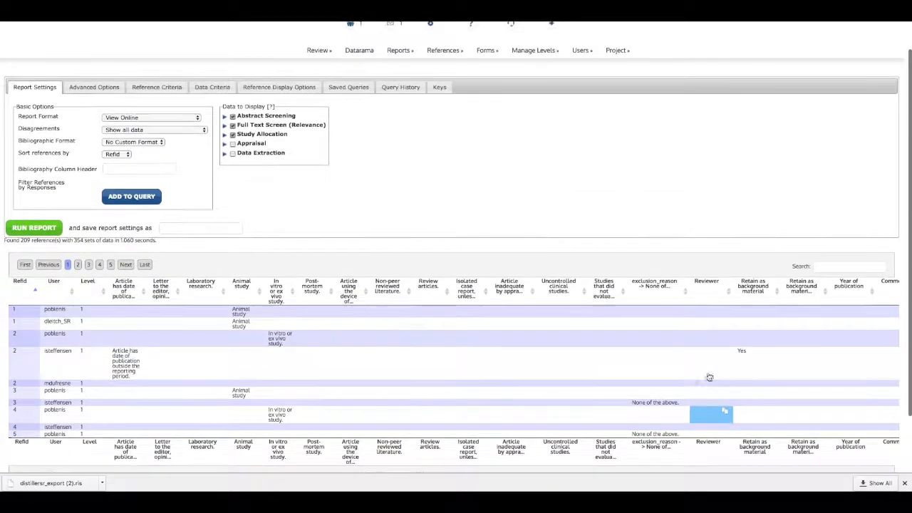
left_click(78, 265)
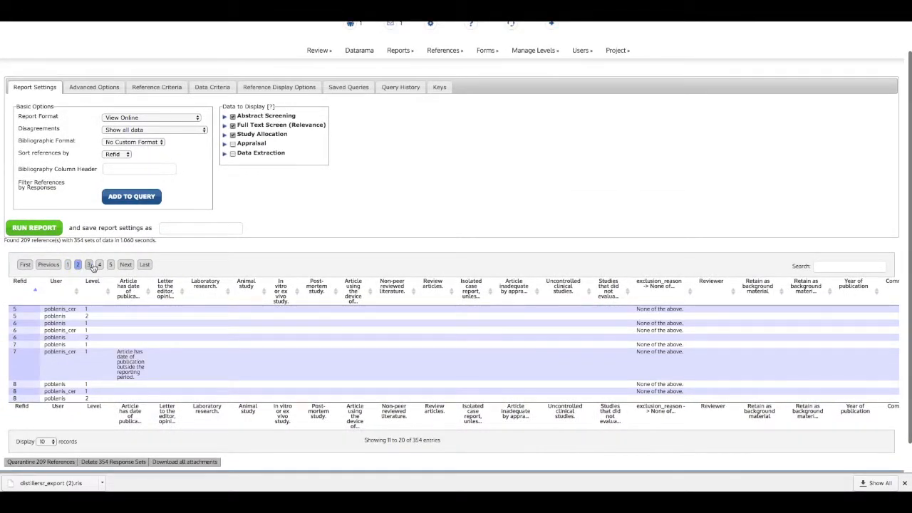
left_click(99, 265)
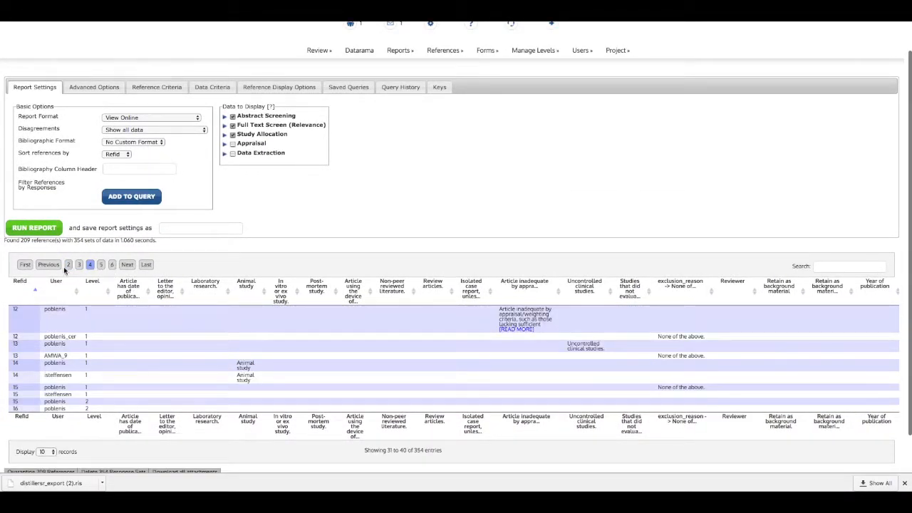
left_click(68, 265)
left_click(69, 265)
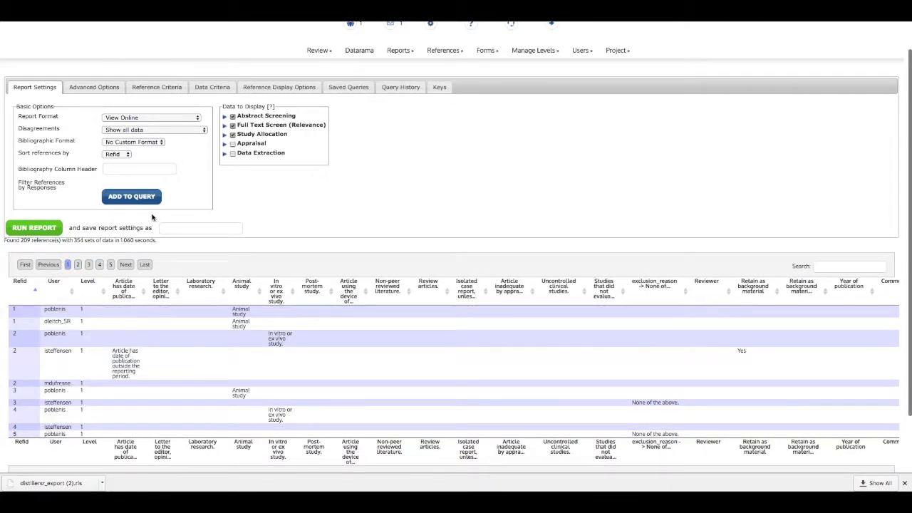
Set the report's bibliographic format to Chicago, rerun it and look across the result columns
left_click(135, 142)
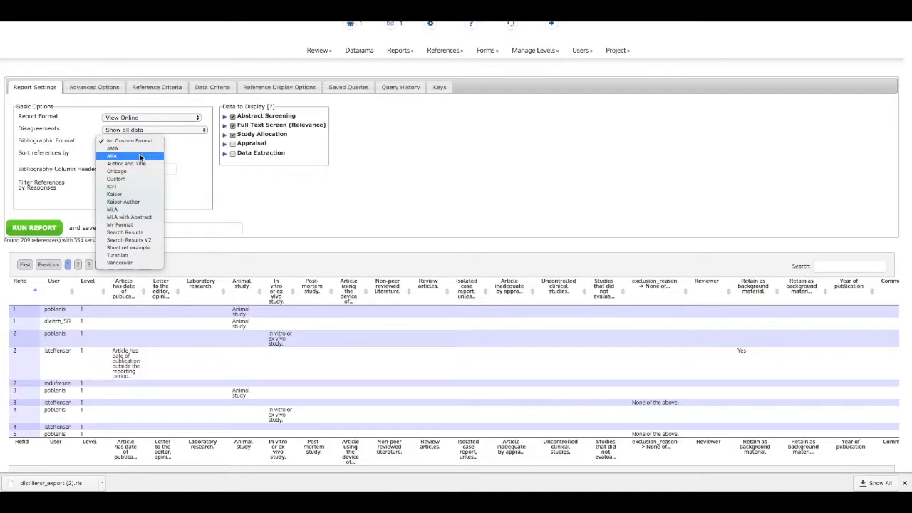
left_click(139, 172)
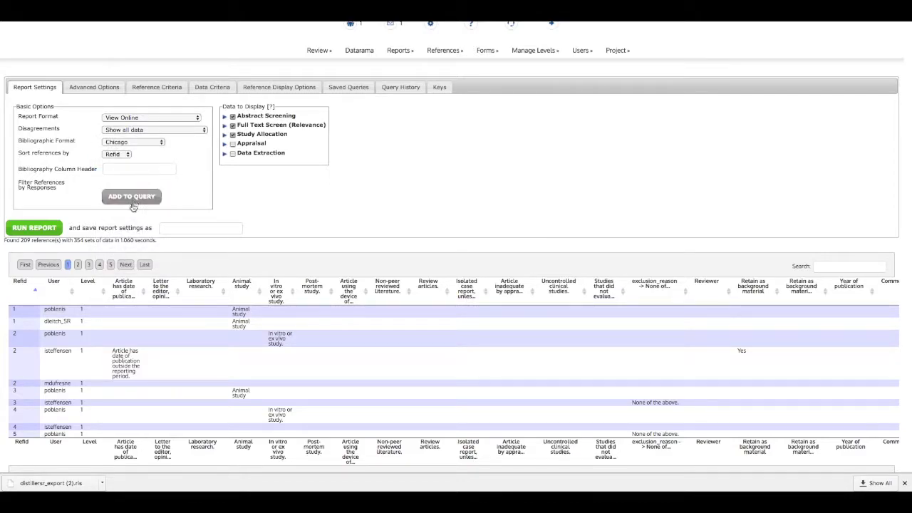
left_click(23, 229)
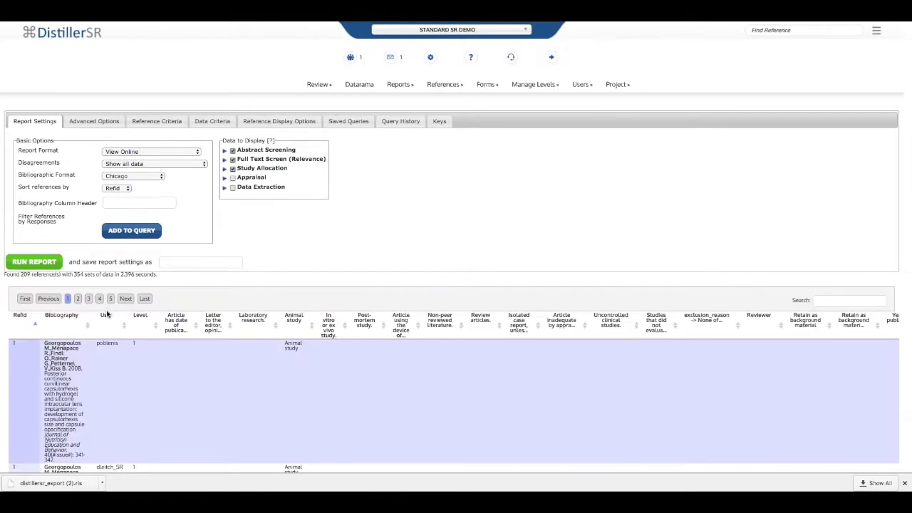
scroll(114, 335, "down", 1)
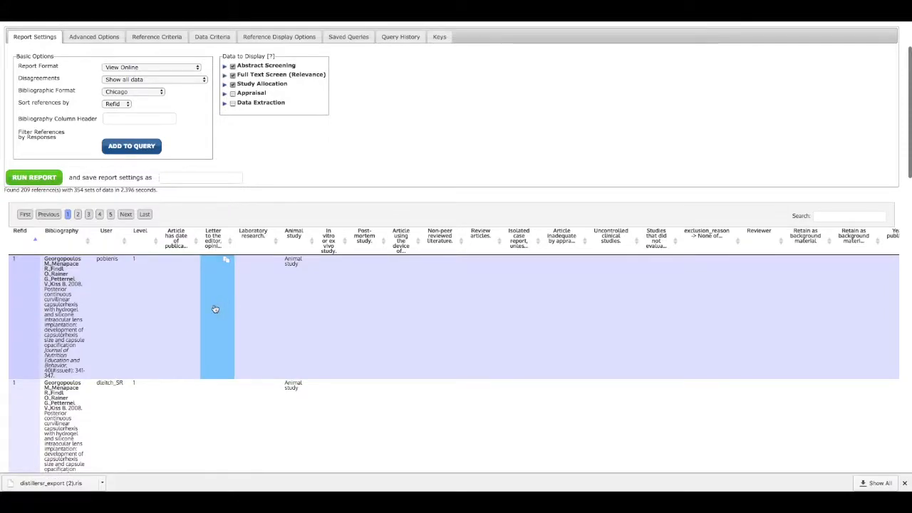
scroll(653, 334, "right", 3)
scroll(653, 335, "right", 3)
scroll(657, 333, "left", 6)
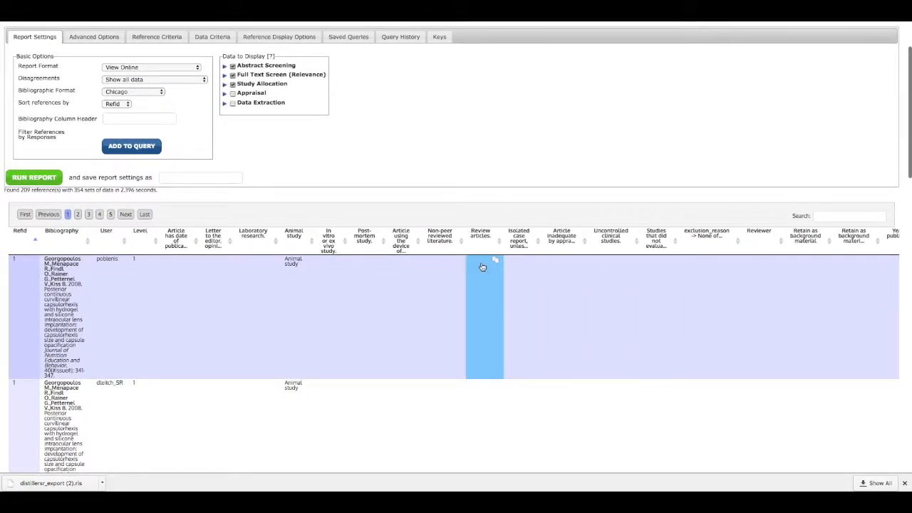
scroll(216, 186, "up", 1)
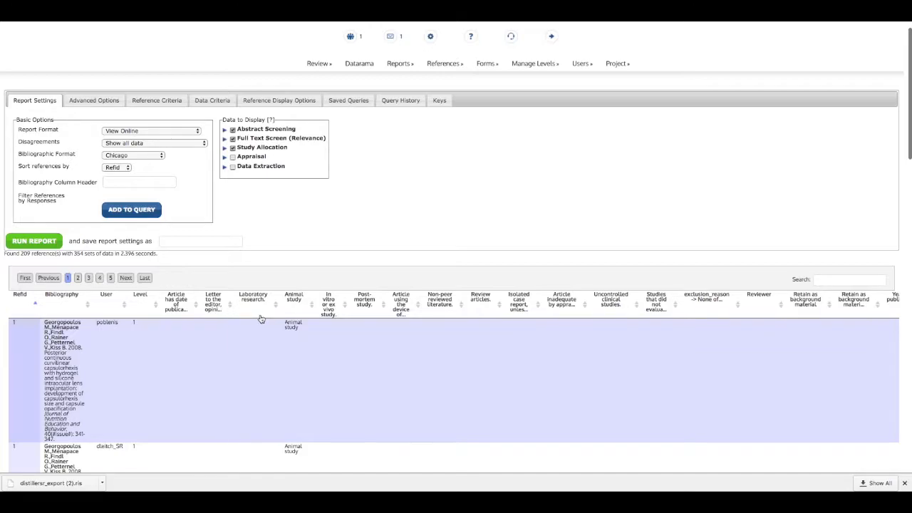
Review the report's data criteria and reference display options, and return to the basic report settings
left_click(212, 100)
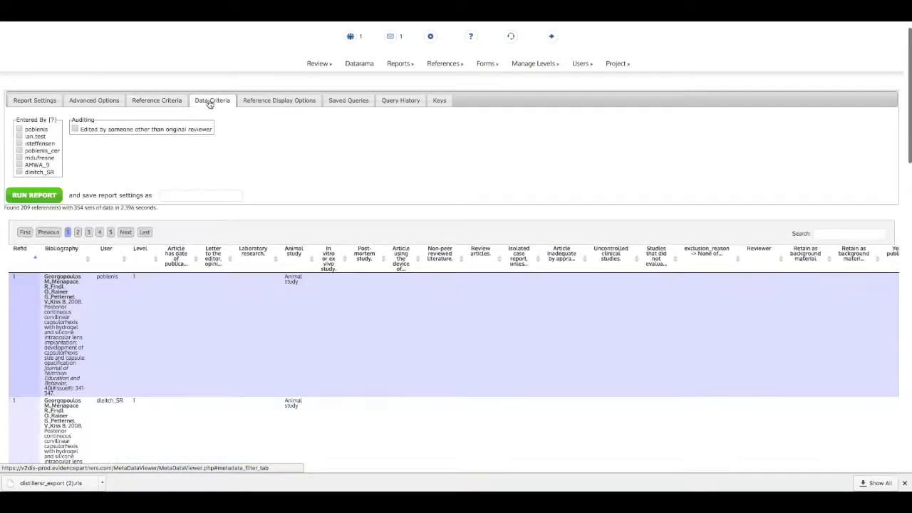
left_click(267, 100)
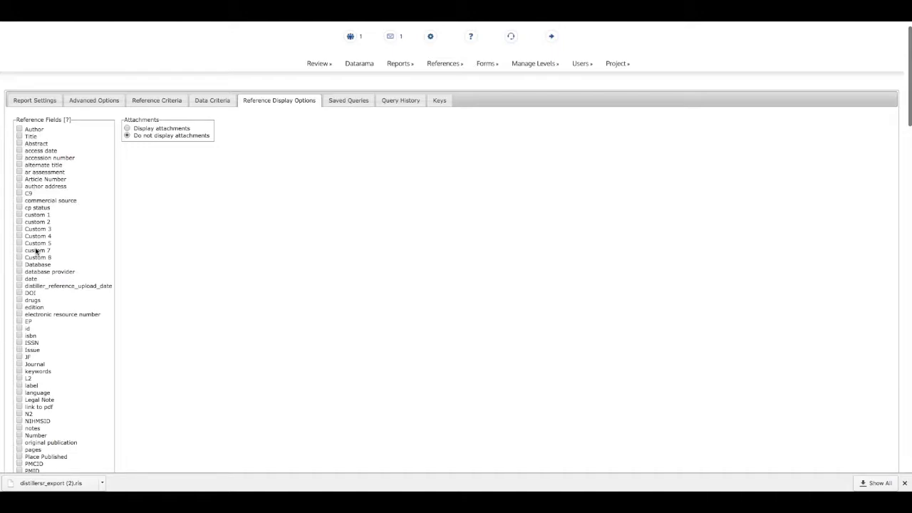
left_click(42, 100)
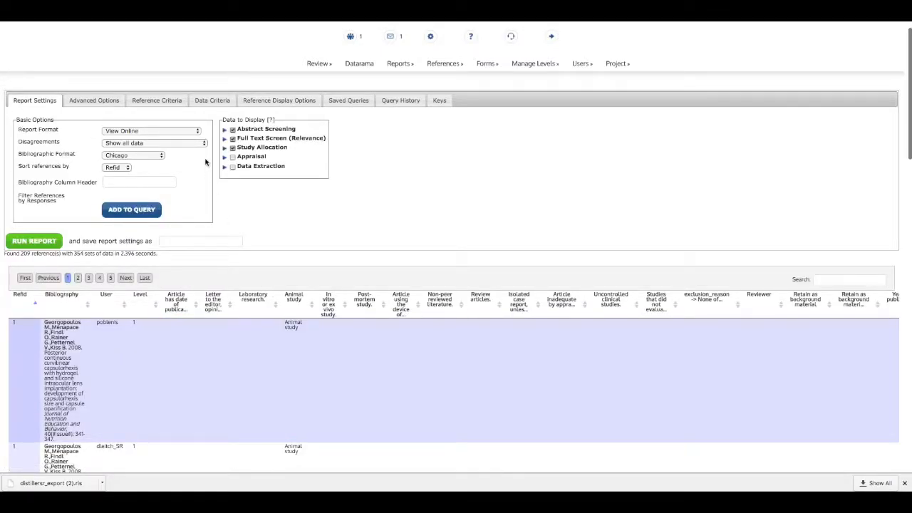
Export the report in CSV format and view the downloaded distillersr_export (2).csv file
left_click(181, 131)
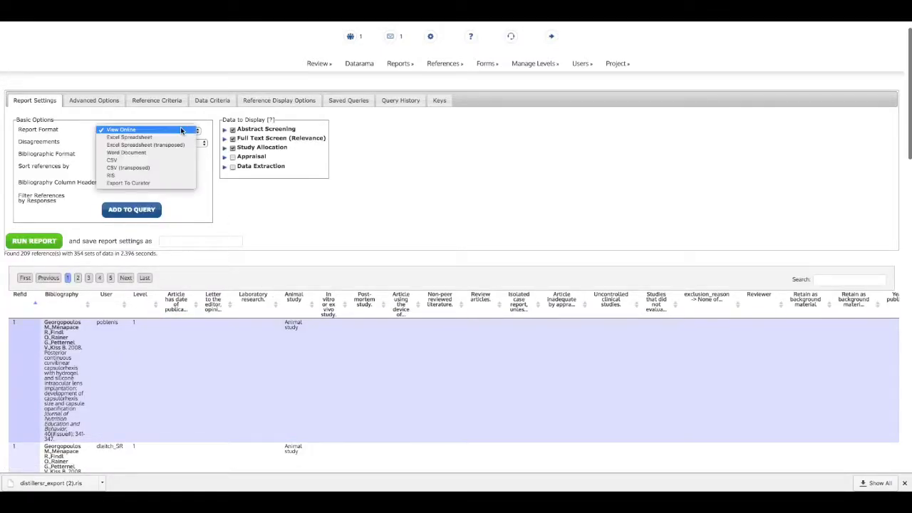
left_click(127, 160)
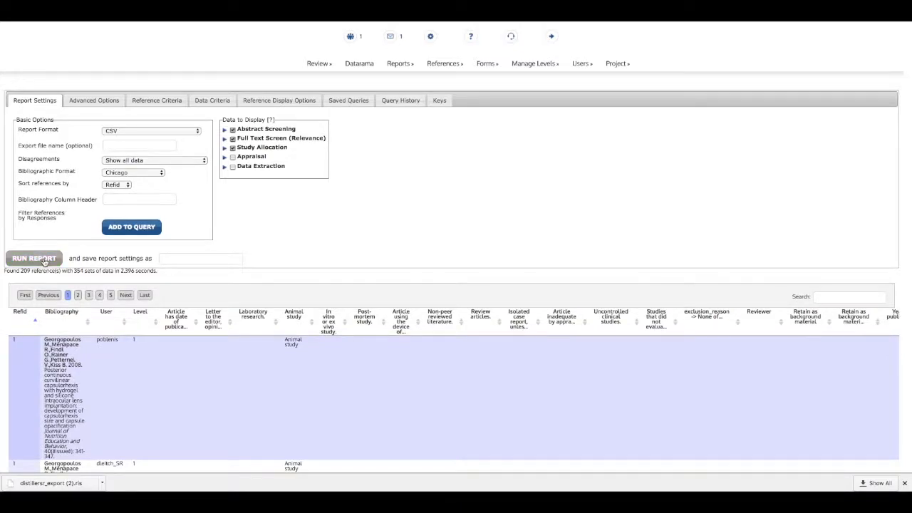
left_click(46, 261)
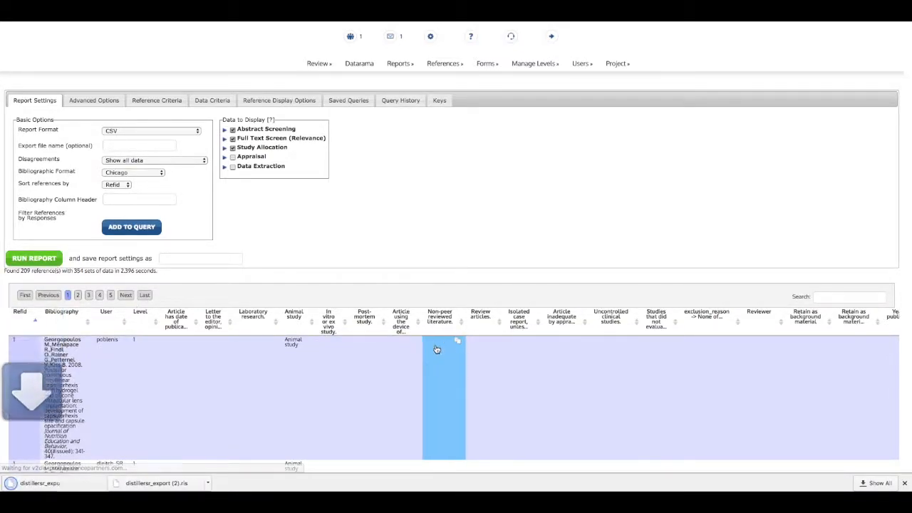
left_click(50, 483)
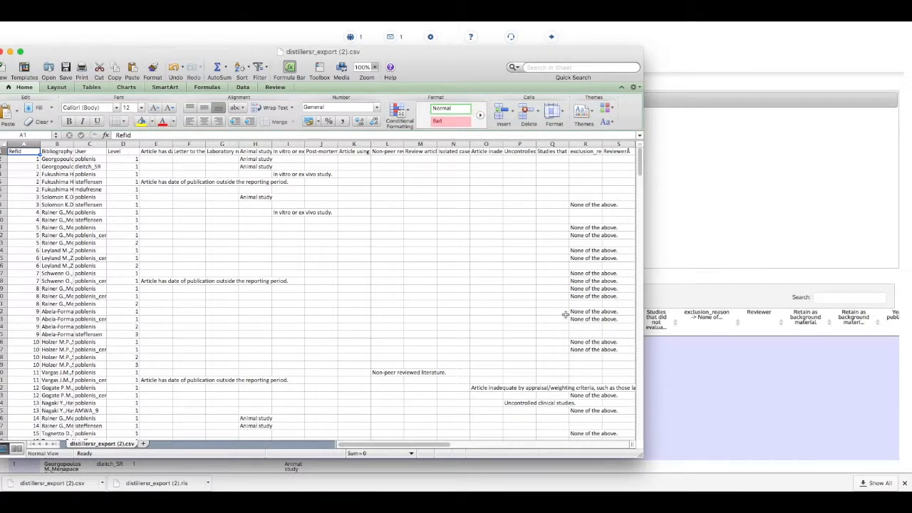
left_click(718, 280)
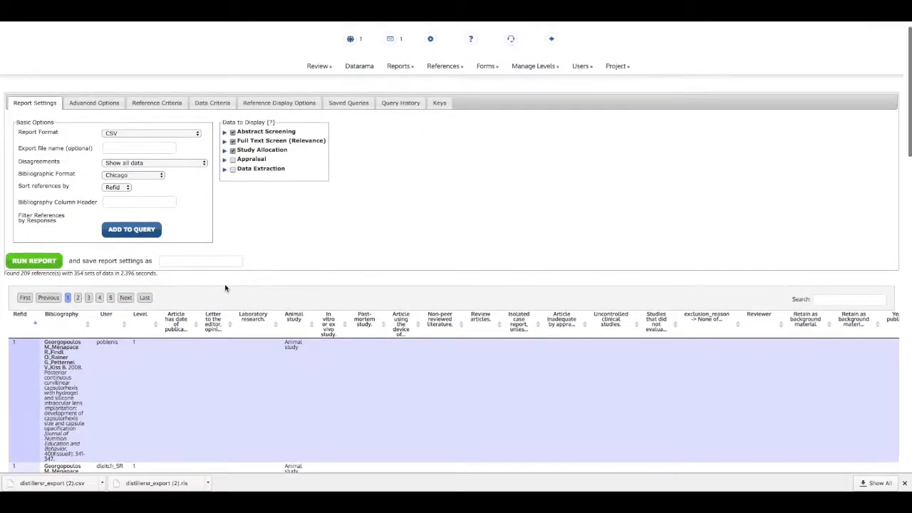
Set the report format to RIS, choose to display attachments, and run the report to export the references
left_click(169, 133)
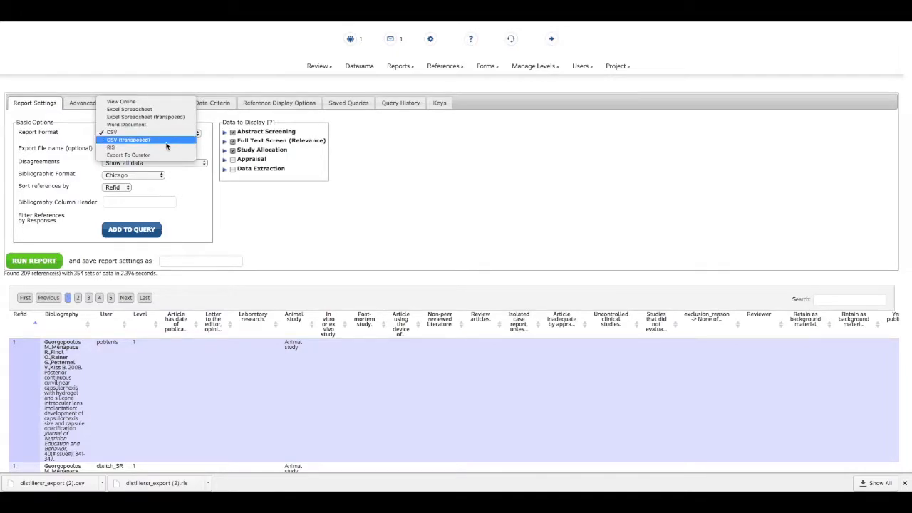
left_click(168, 147)
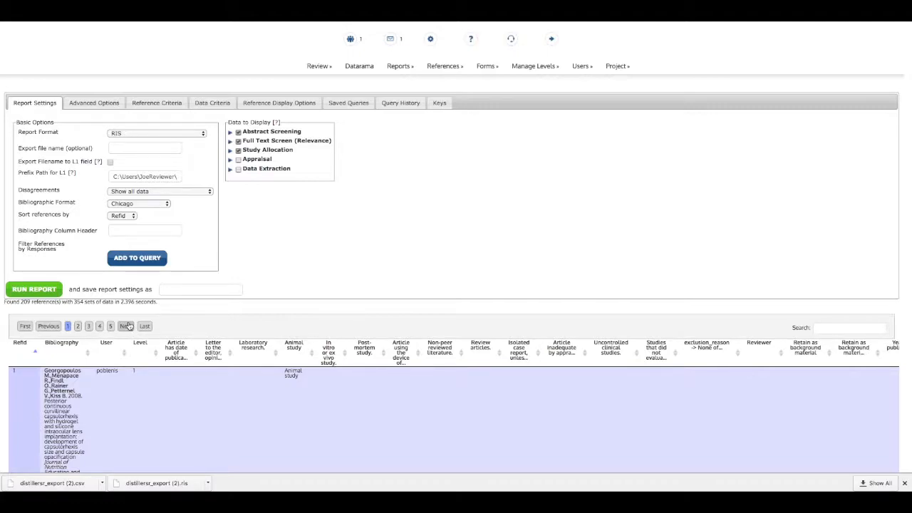
left_click(139, 176)
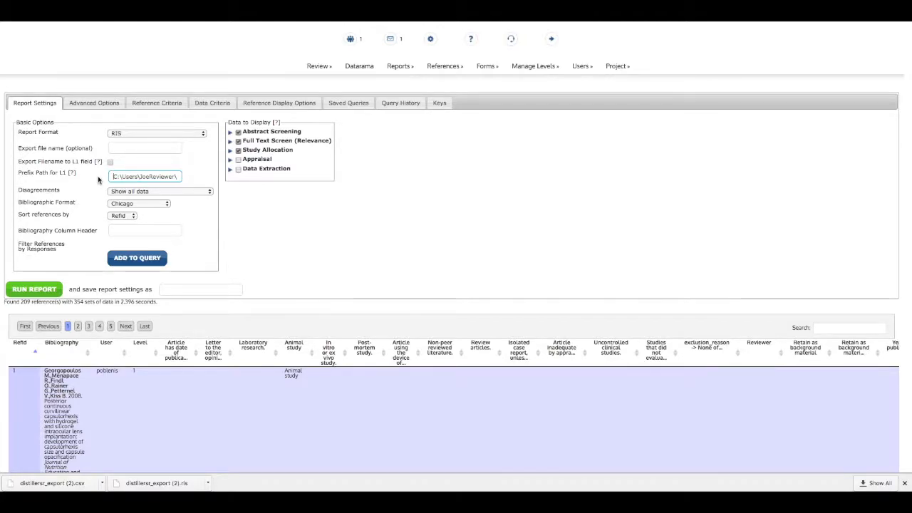
left_click(40, 292)
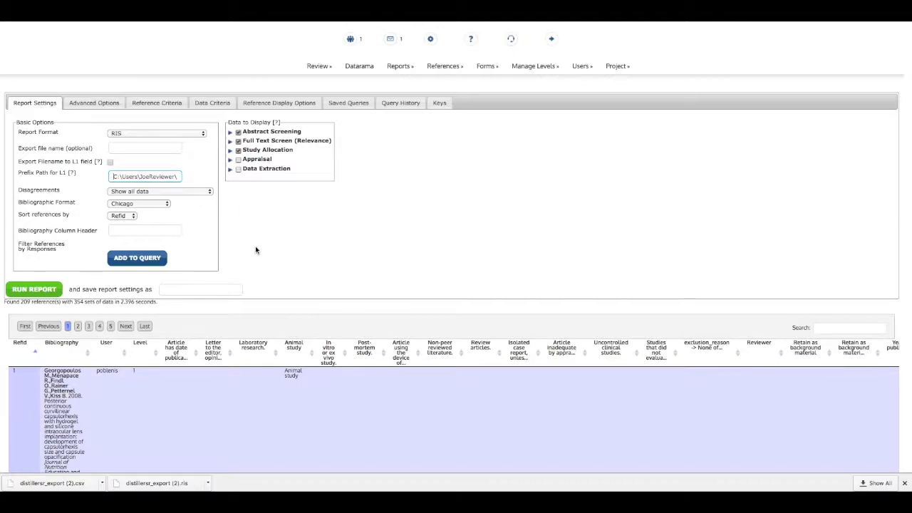
left_click(254, 105)
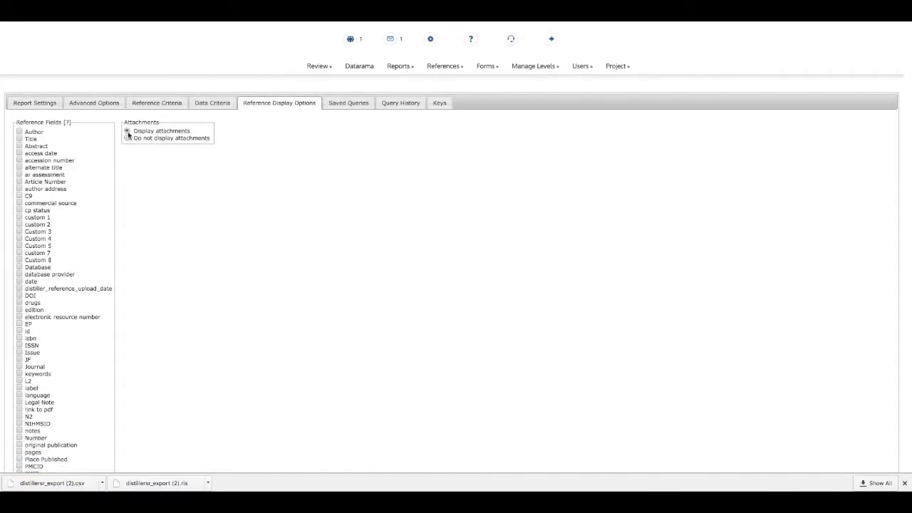
left_click(35, 107)
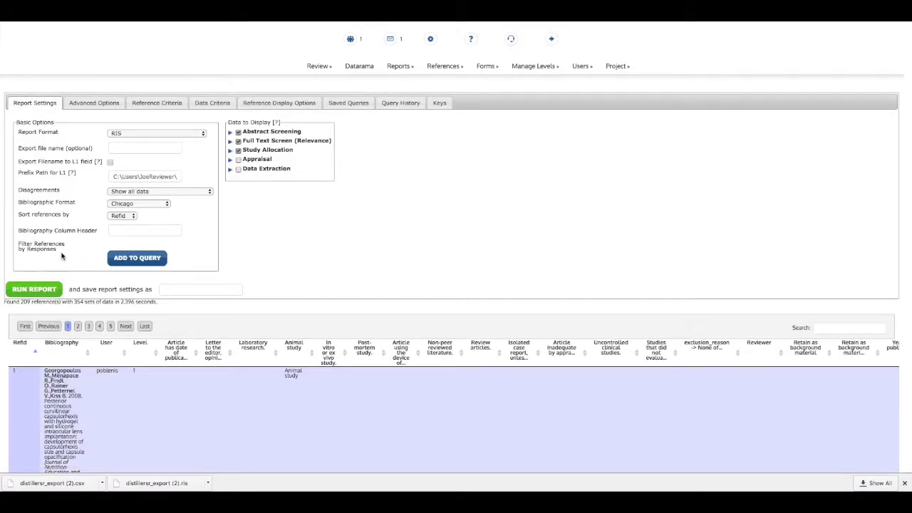
left_click(60, 294)
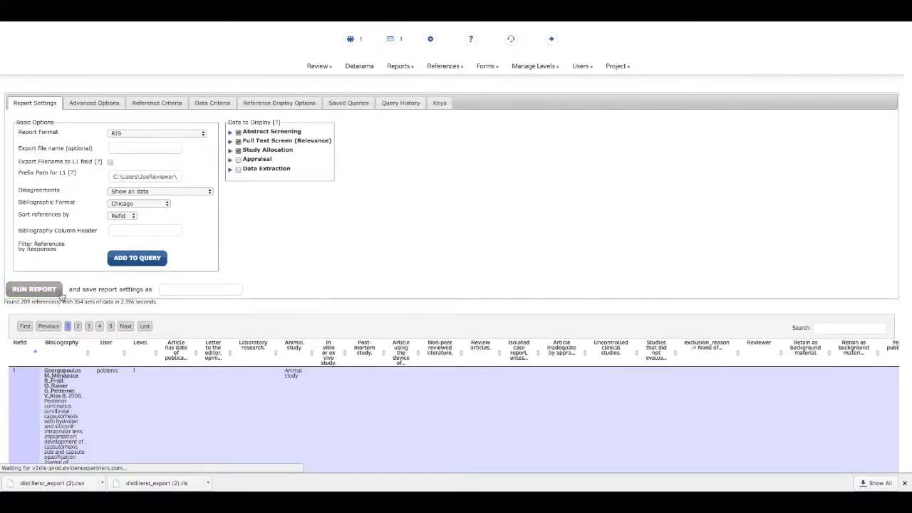
Set the report format back to View Online and rerun the report with attachments displayed
scroll(62, 295, "down", 4)
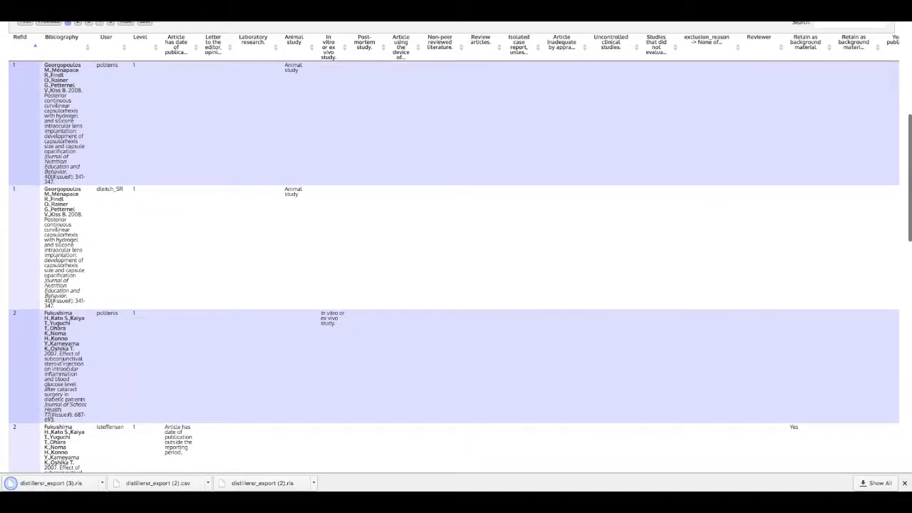
scroll(147, 214, "up", 5)
left_click(147, 151)
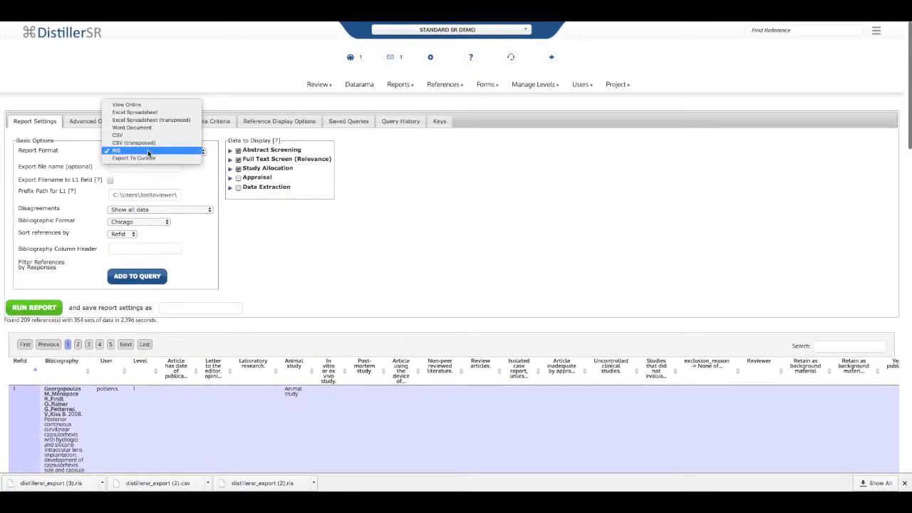
left_click(127, 105)
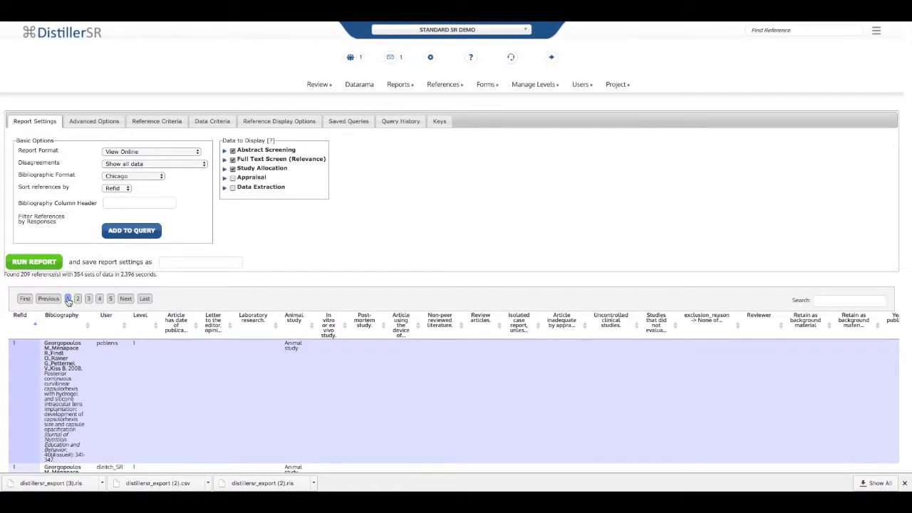
left_click(40, 265)
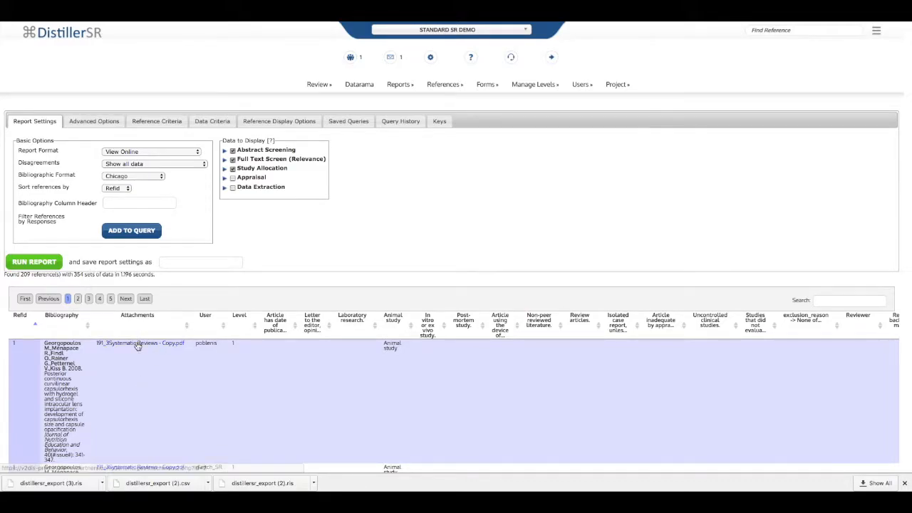
Look through the report results for attached files and the option to download all attachments, and return to the report settings
scroll(137, 360, "down", 3)
scroll(139, 369, "down", 12)
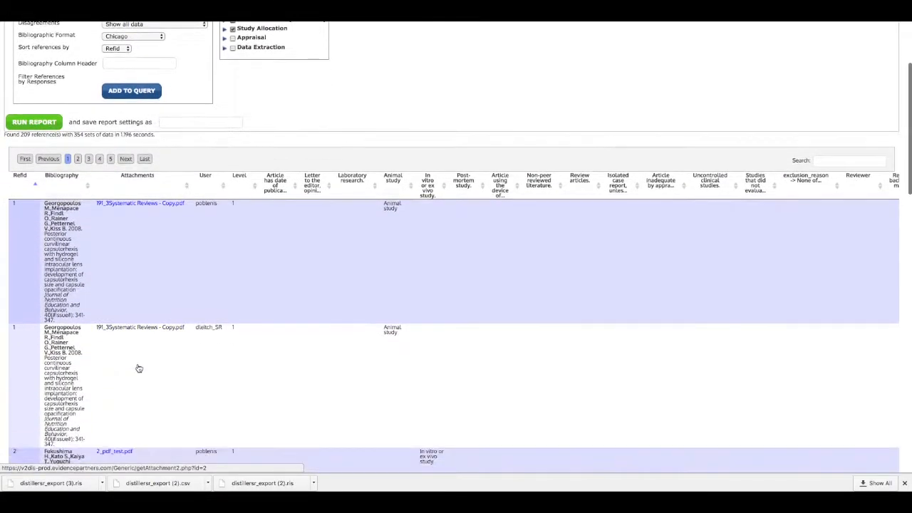
scroll(137, 367, "down", 20)
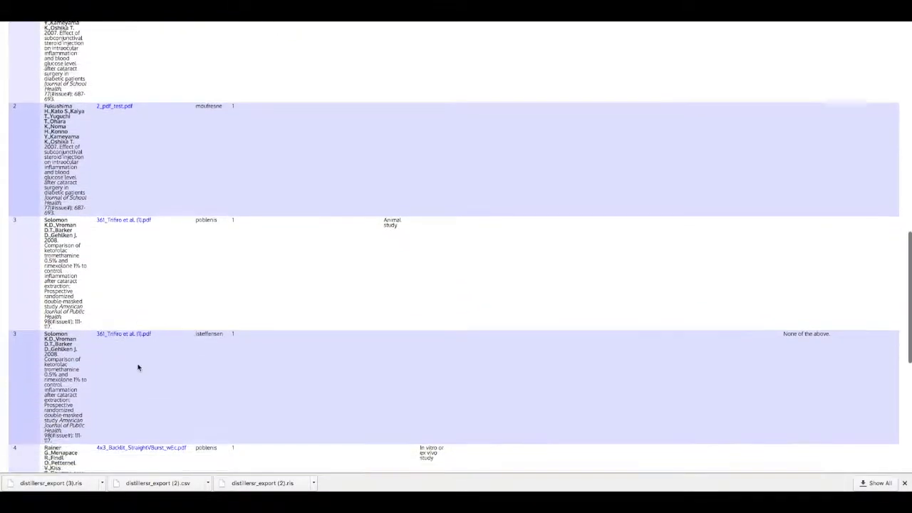
scroll(58, 417, "down", 1)
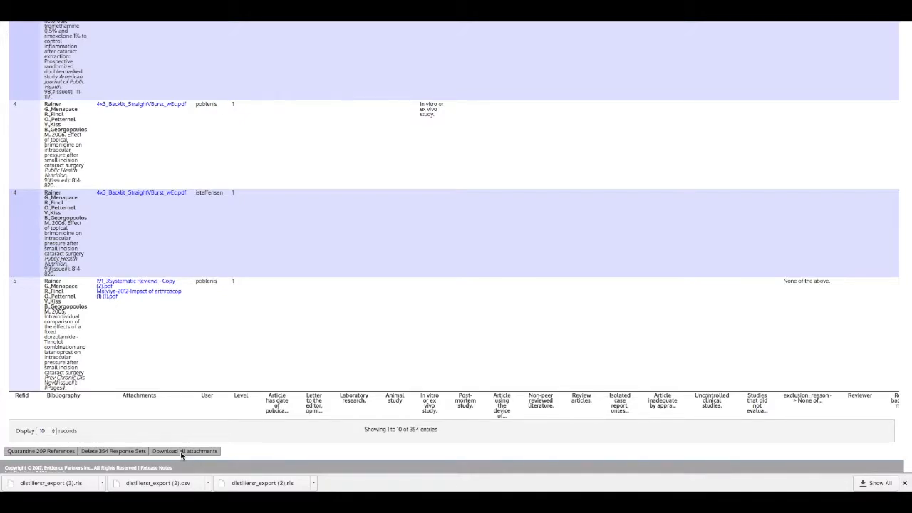
scroll(150, 418, "up", 3)
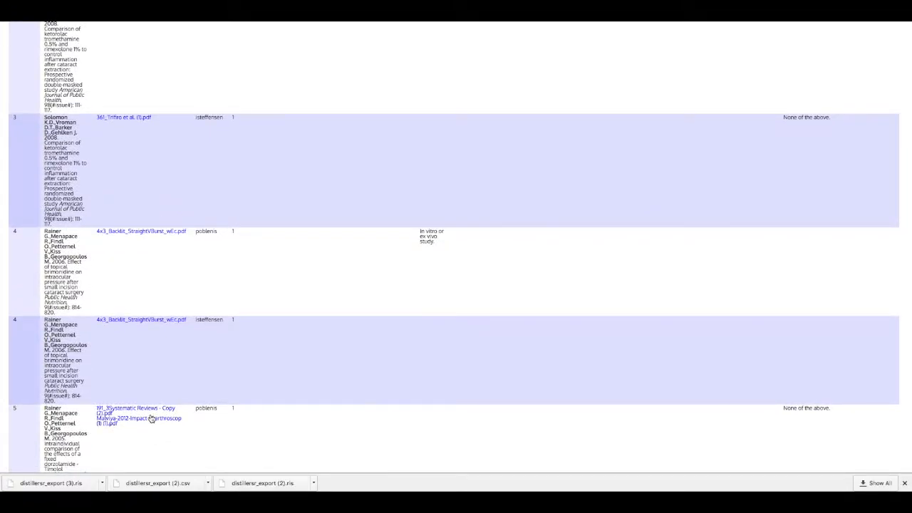
scroll(150, 419, "up", 15)
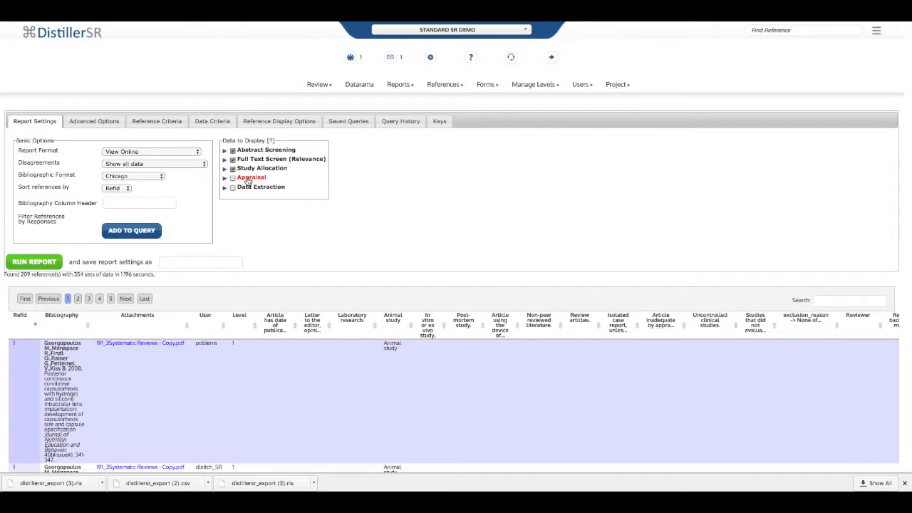
Set the report format to RIS and expand the Safety and Performance questions under Study Allocation
left_click(170, 151)
left_click(131, 196)
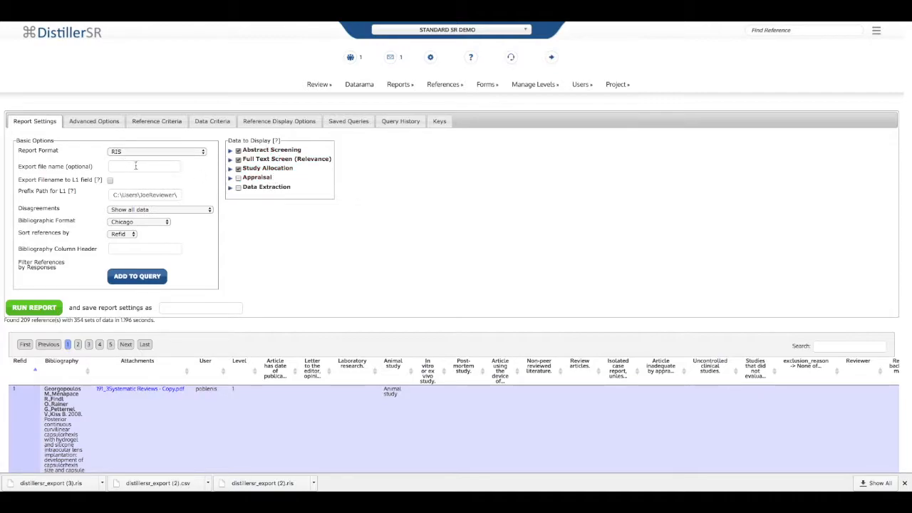
left_click(231, 169)
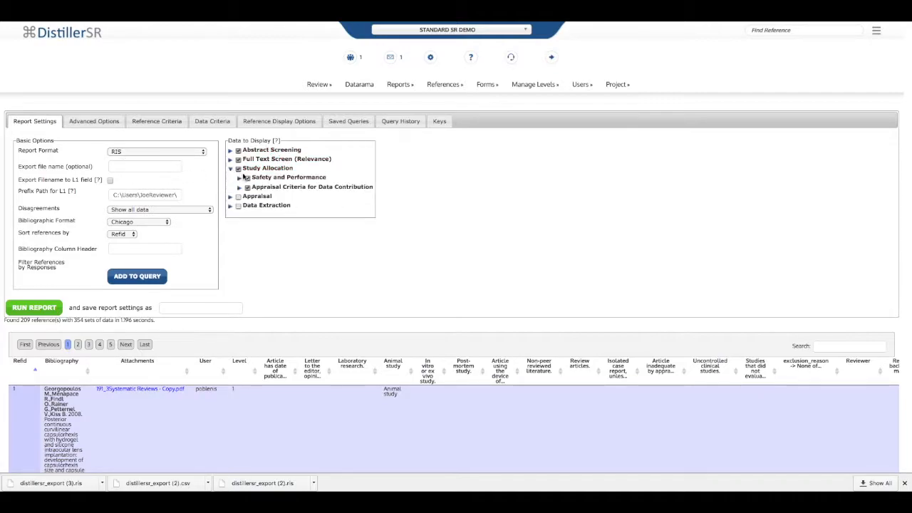
left_click(266, 180)
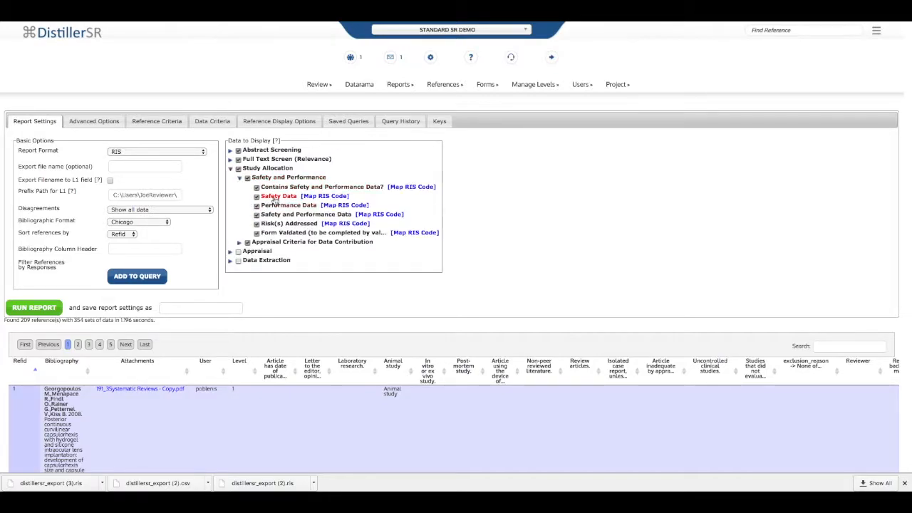
Map the Safety Data question to the RIS code Custom 3
left_click(324, 197)
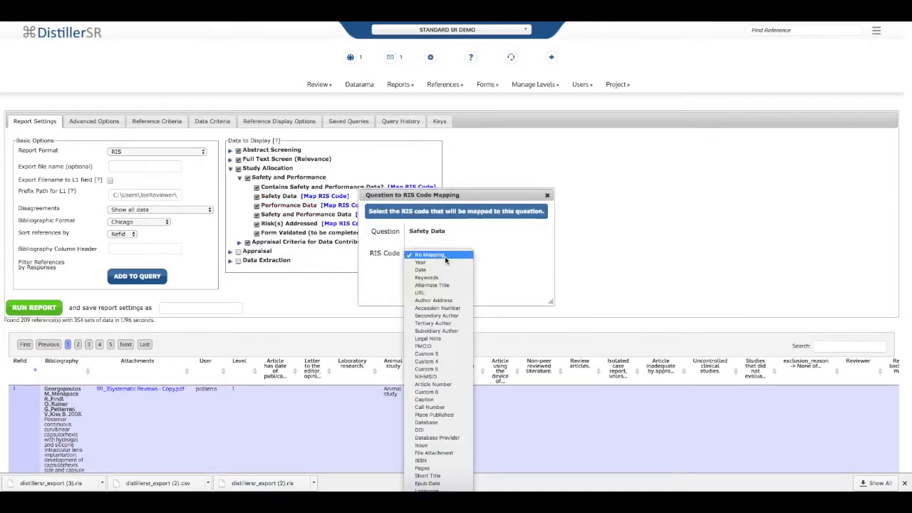
left_click(437, 354)
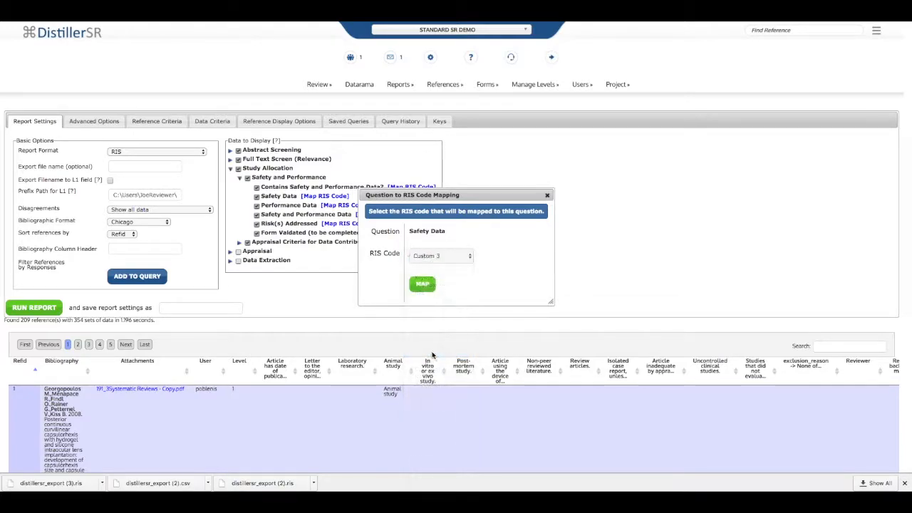
left_click(423, 284)
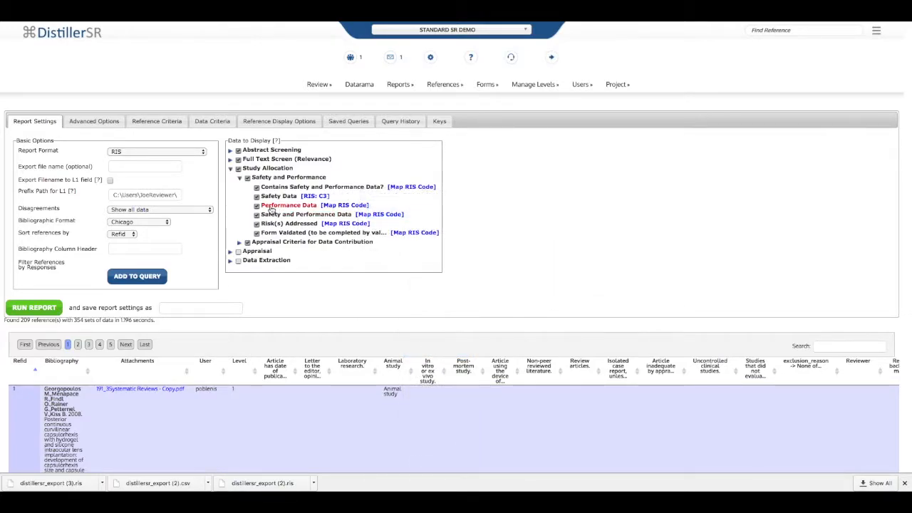
Map the Performance Data question to the RIS code Custom 4
left_click(356, 206)
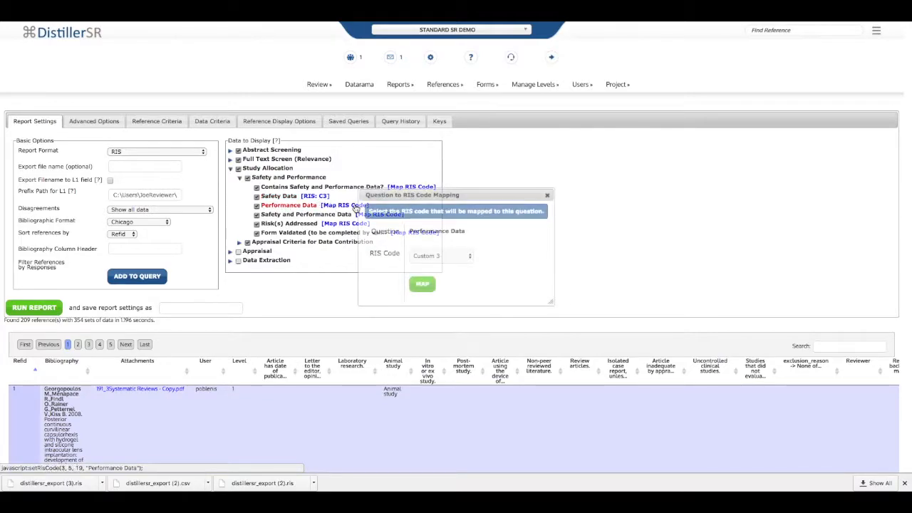
left_click(440, 254)
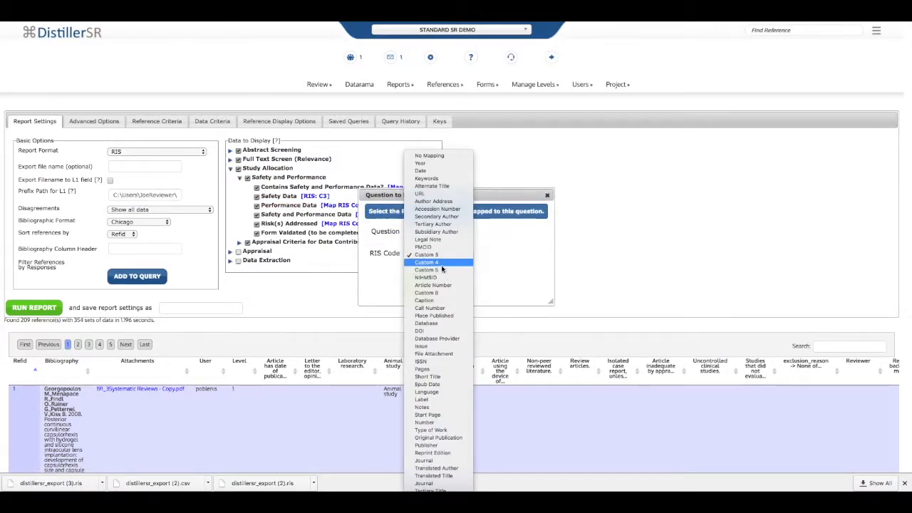
left_click(428, 262)
left_click(422, 284)
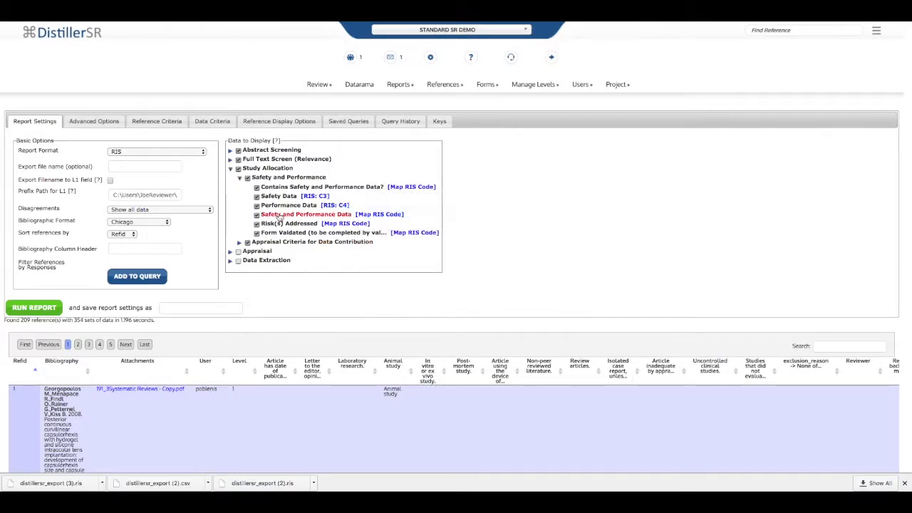
scroll(178, 214, "down", 1)
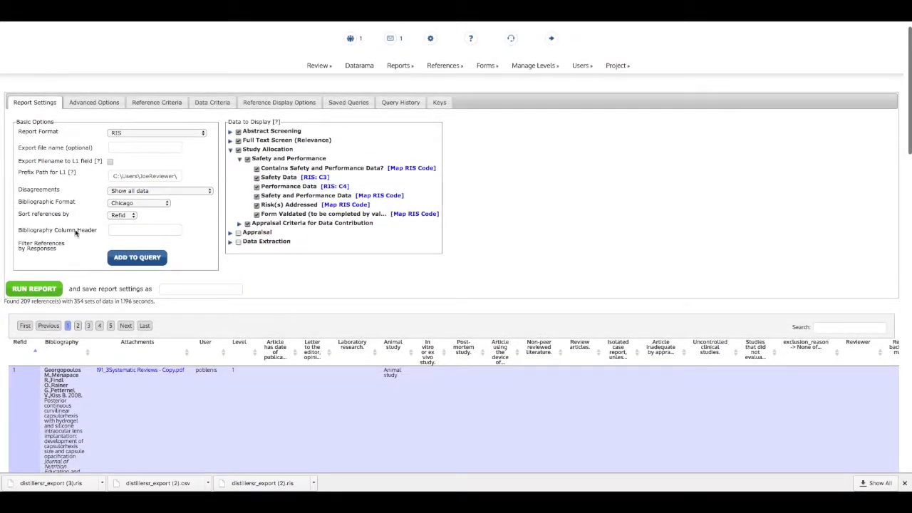